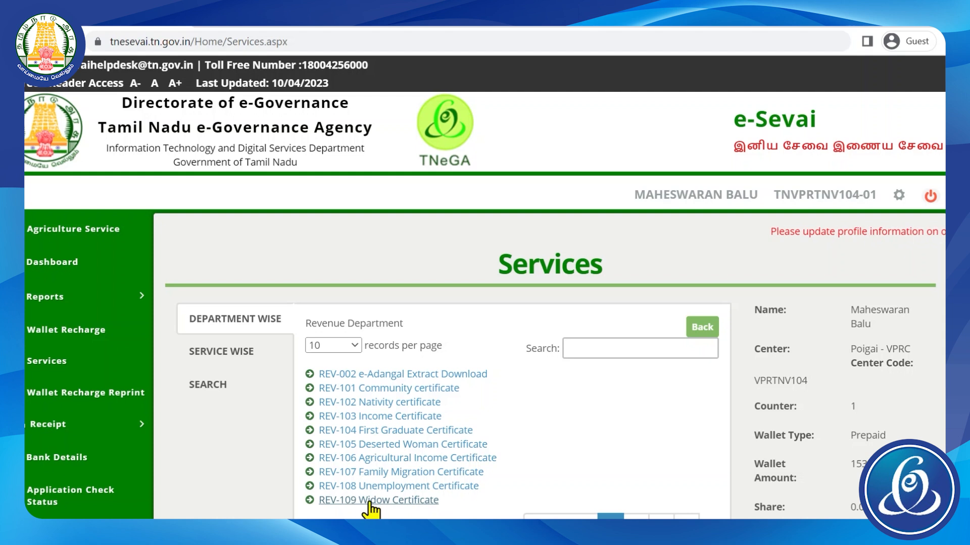
Start a REV-109 Widow Certificate application for the applicant record found by searching with the CAN number.
{"action": "left_click", "coordinate": [384, 501]}
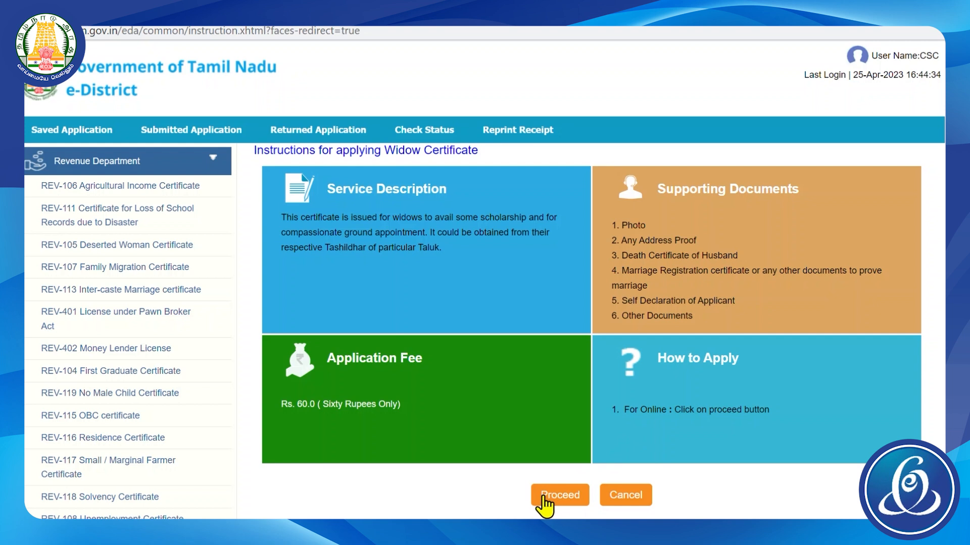
{"action": "left_click", "coordinate": [560, 500]}
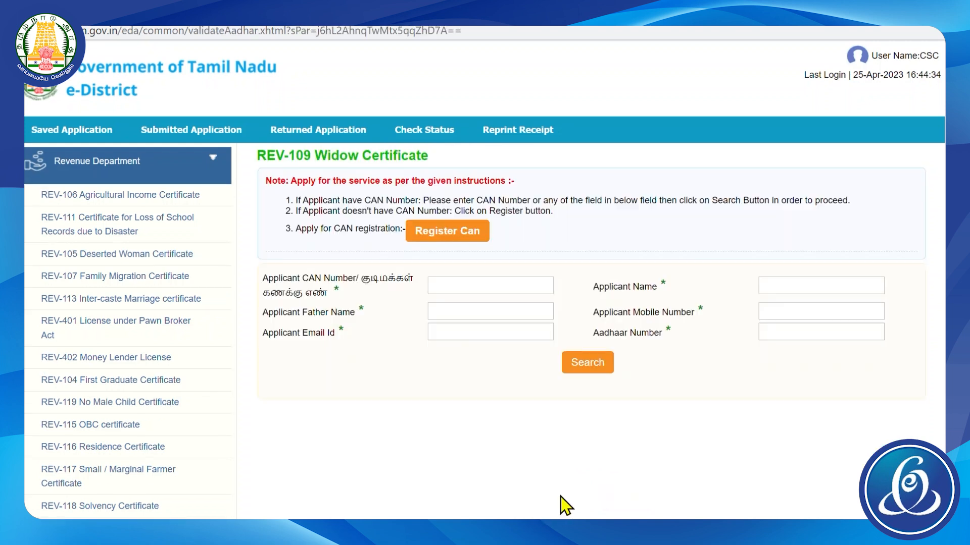
{"action": "left_click", "coordinate": [518, 286]}
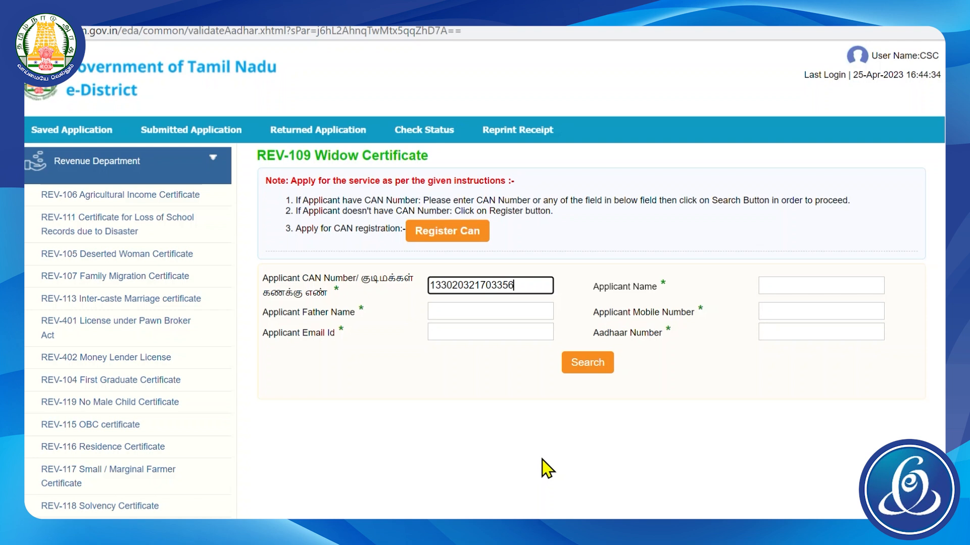
{"action": "left_click", "coordinate": [588, 372]}
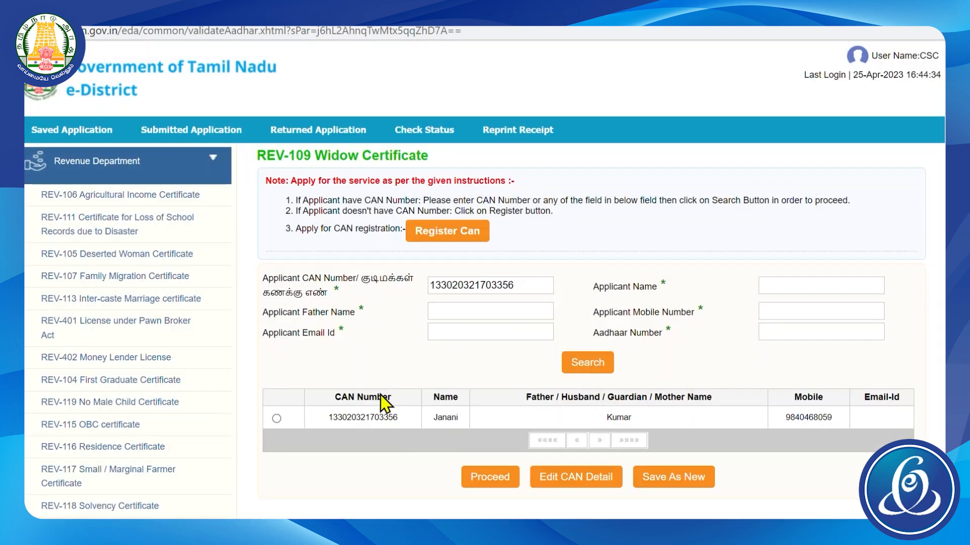
{"action": "left_click", "coordinate": [277, 419]}
{"action": "left_click", "coordinate": [487, 479]}
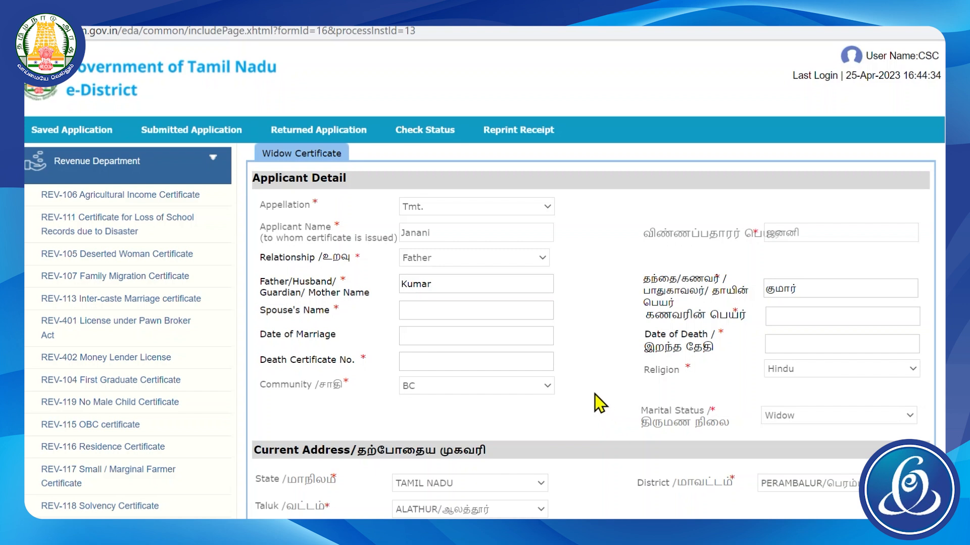
Enter the spouse's name in both the English and the Tamil name fields of the applicant details.
{"action": "left_click", "coordinate": [505, 311]}
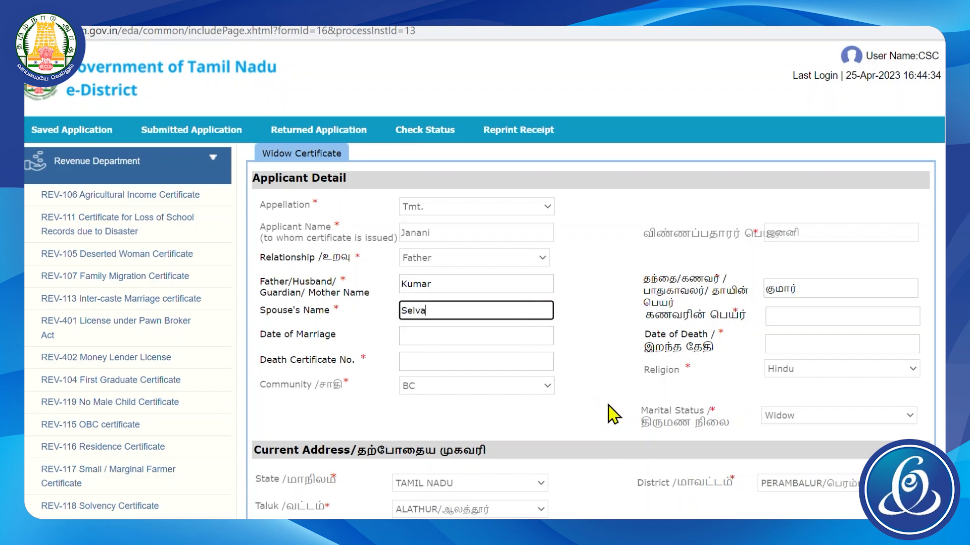
{"action": "left_click", "coordinate": [785, 320]}
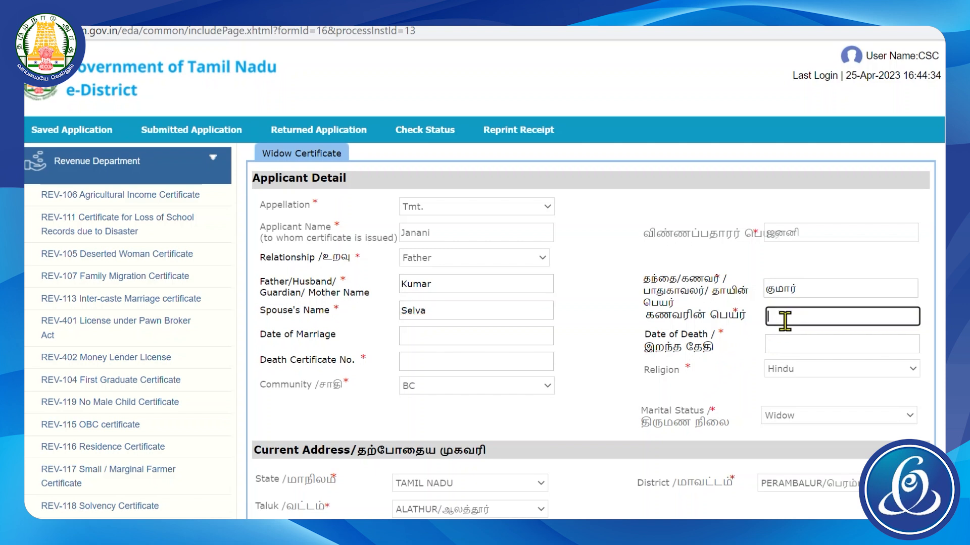
{"action": "type", "text": "Selva"}
Set the date of marriage to 03-Apr-2008.
{"action": "left_click", "coordinate": [471, 339]}
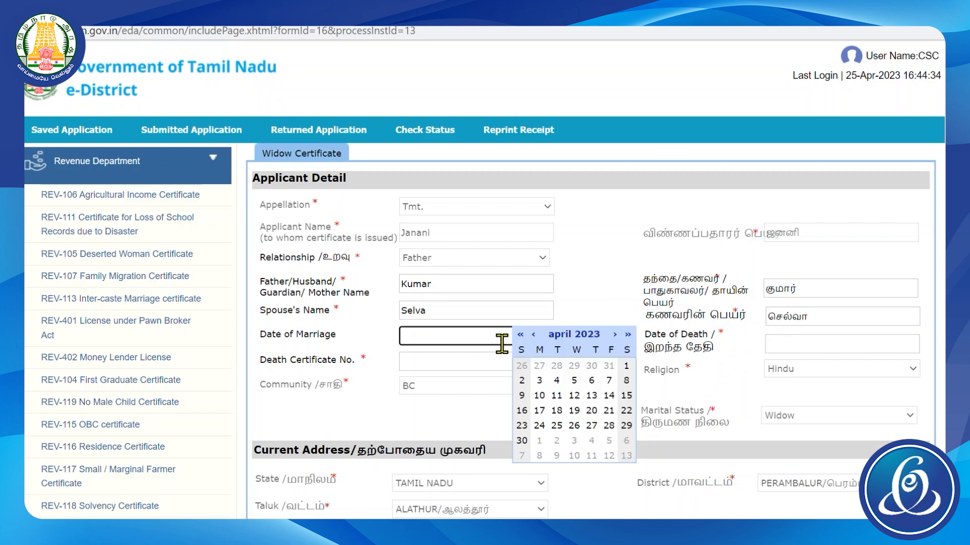
{"action": "left_click", "coordinate": [574, 335]}
{"action": "left_click", "coordinate": [520, 335]}
{"action": "double_click", "coordinate": [520, 335]}
{"action": "double_click", "coordinate": [521, 335]}
{"action": "double_click", "coordinate": [520, 335]}
{"action": "double_click", "coordinate": [520, 335]}
{"action": "left_click", "coordinate": [520, 335]}
{"action": "double_click", "coordinate": [520, 334]}
{"action": "double_click", "coordinate": [520, 335]}
{"action": "left_click", "coordinate": [520, 334]}
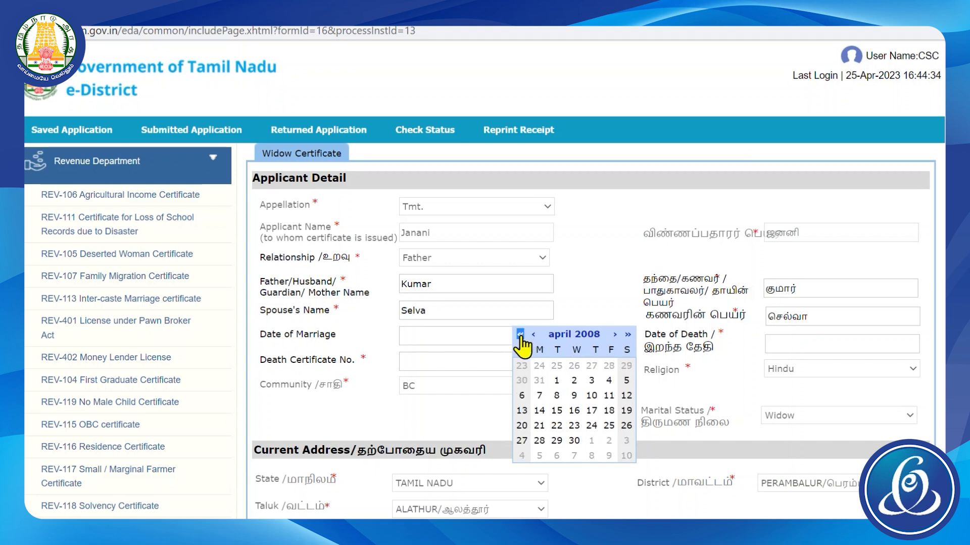
{"action": "left_click", "coordinate": [591, 381]}
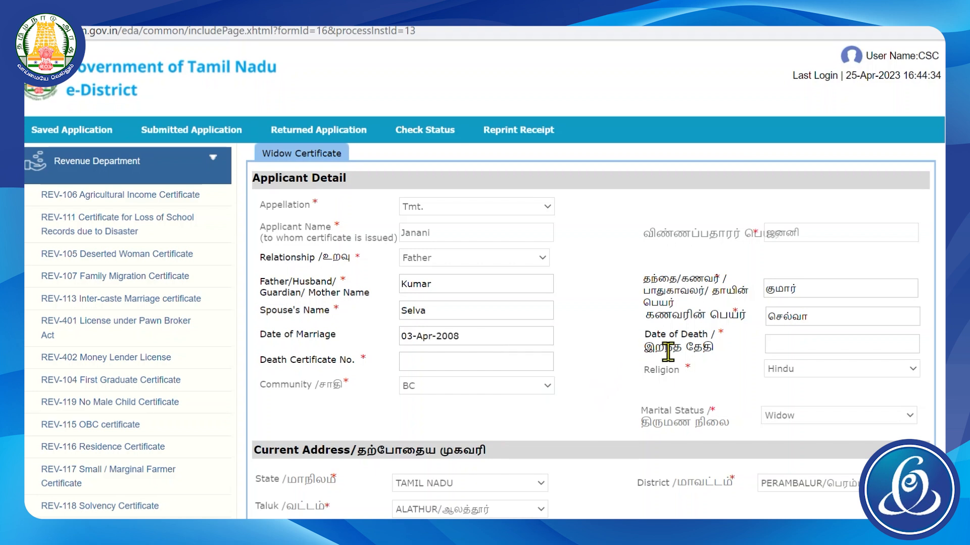
Set the husband's date of death to 03-Apr-2023 and enter the death certificate number.
{"action": "left_click", "coordinate": [781, 343]}
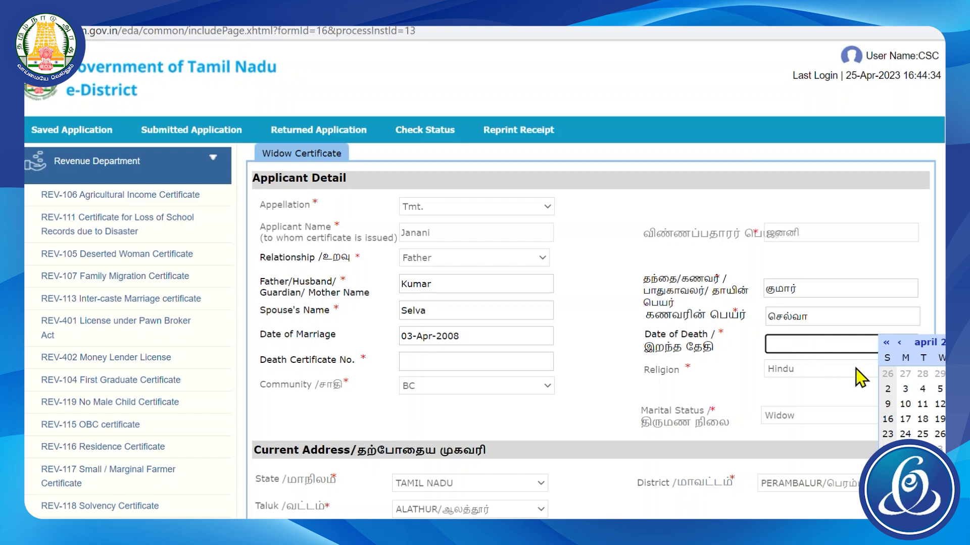
{"action": "left_click", "coordinate": [905, 389]}
{"action": "left_click", "coordinate": [494, 362]}
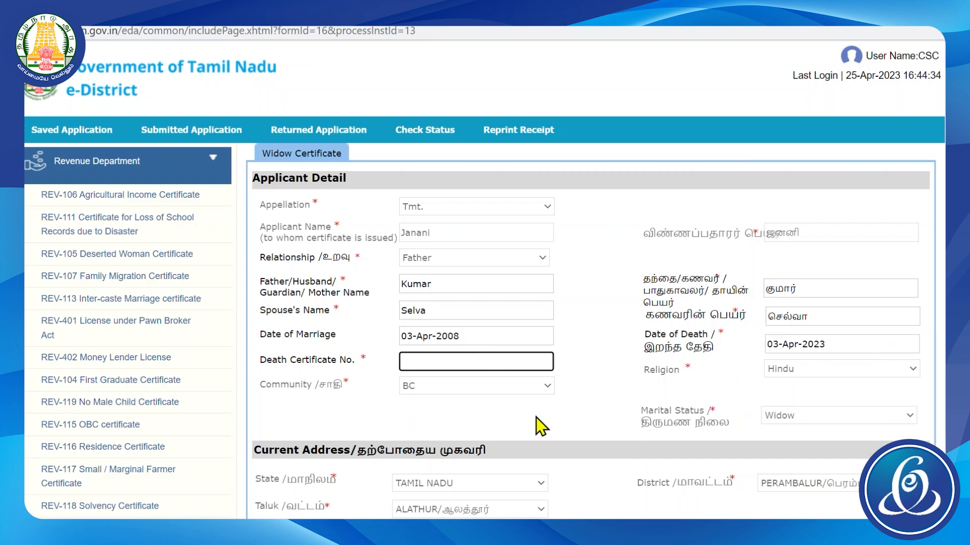
{"action": "scroll", "coordinate": [539, 425], "scroll_direction": "down", "scroll_amount": 5}
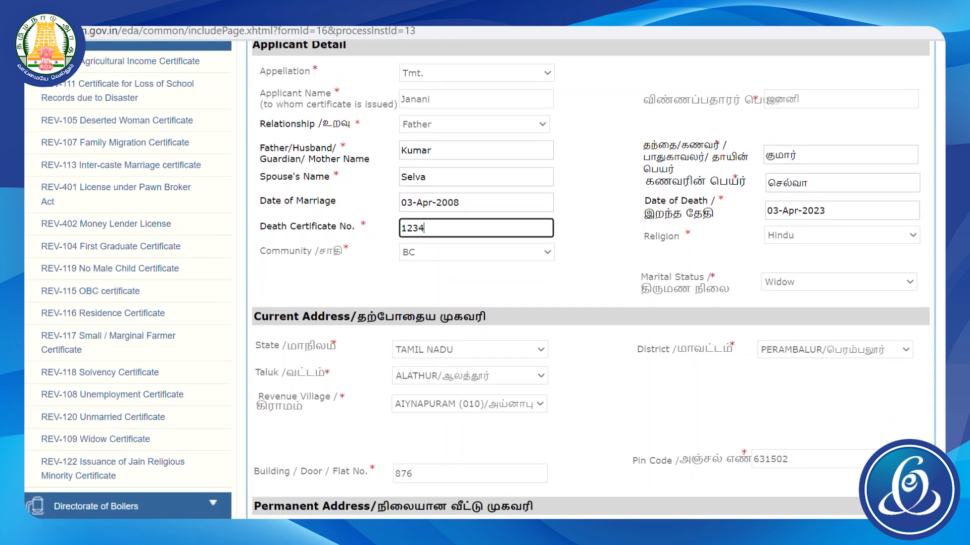
Submit the completed widow certificate application form with the prefilled address and contact details.
{"action": "scroll", "coordinate": [591, 280], "scroll_direction": "down", "scroll_amount": 6}
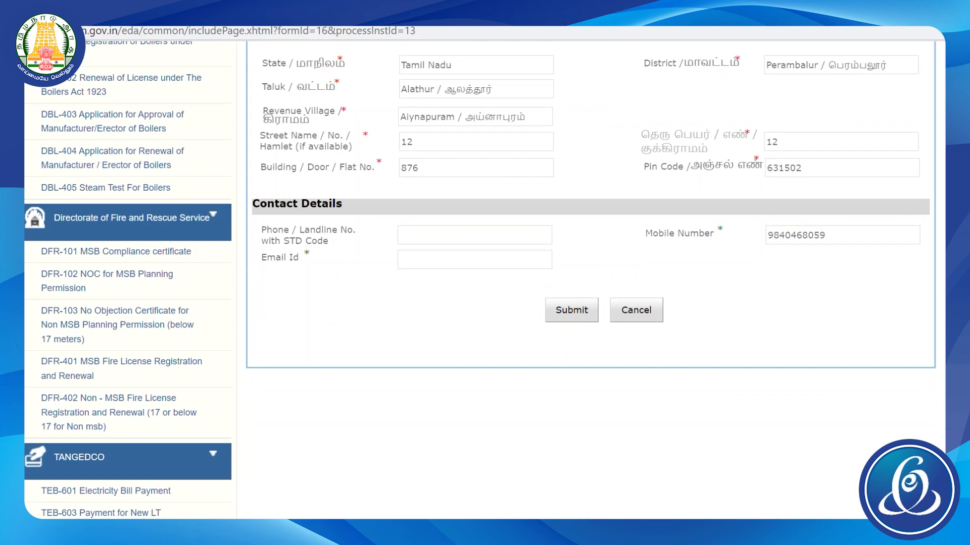
{"action": "scroll", "coordinate": [480, 280], "scroll_direction": "up", "scroll_amount": 1}
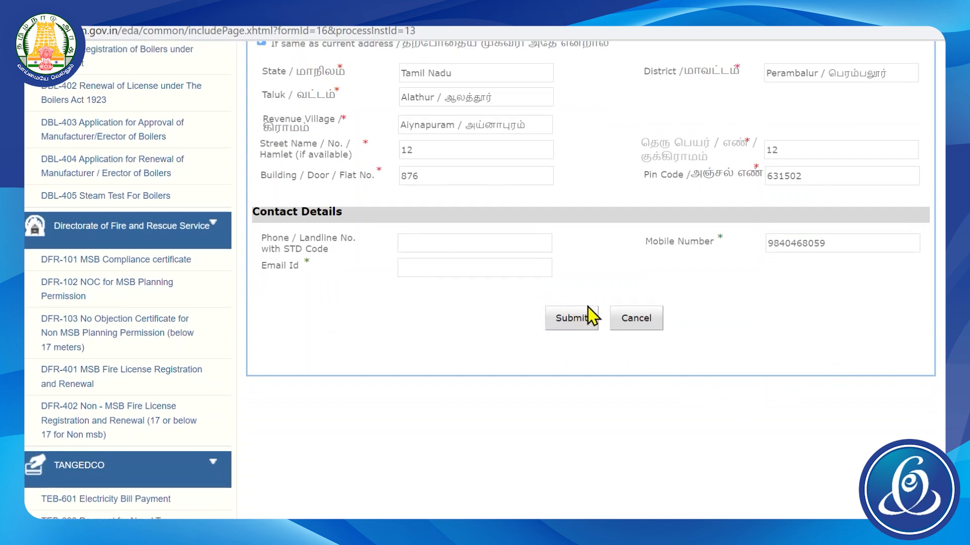
{"action": "left_click", "coordinate": [574, 324]}
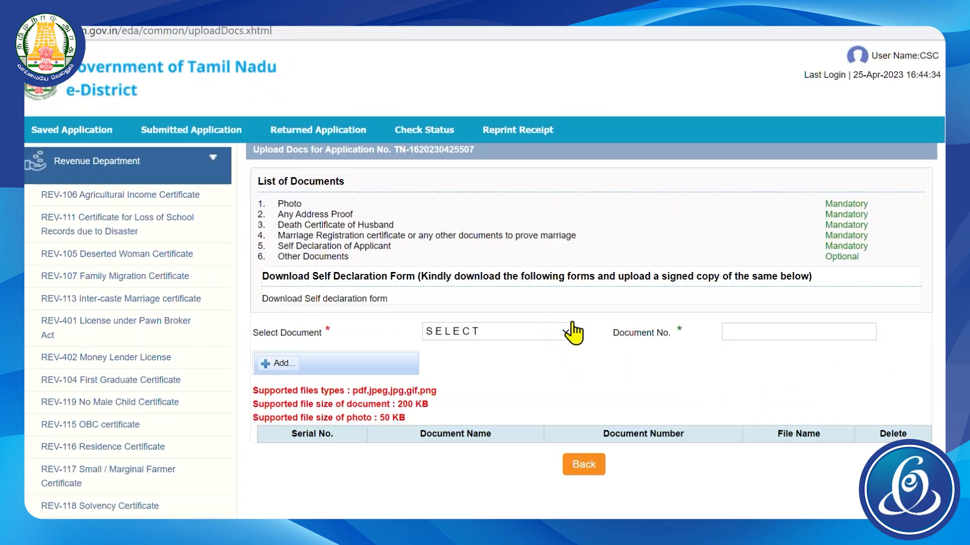
Upload the file "Applicant photo" as the Photo document with document number 1.
{"action": "left_click", "coordinate": [500, 335]}
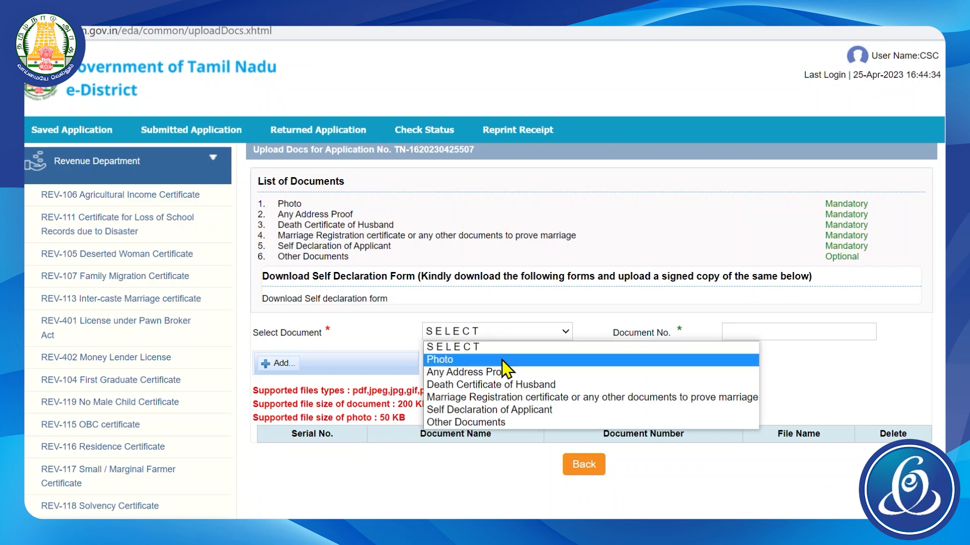
{"action": "left_click", "coordinate": [502, 359]}
{"action": "left_click", "coordinate": [745, 334]}
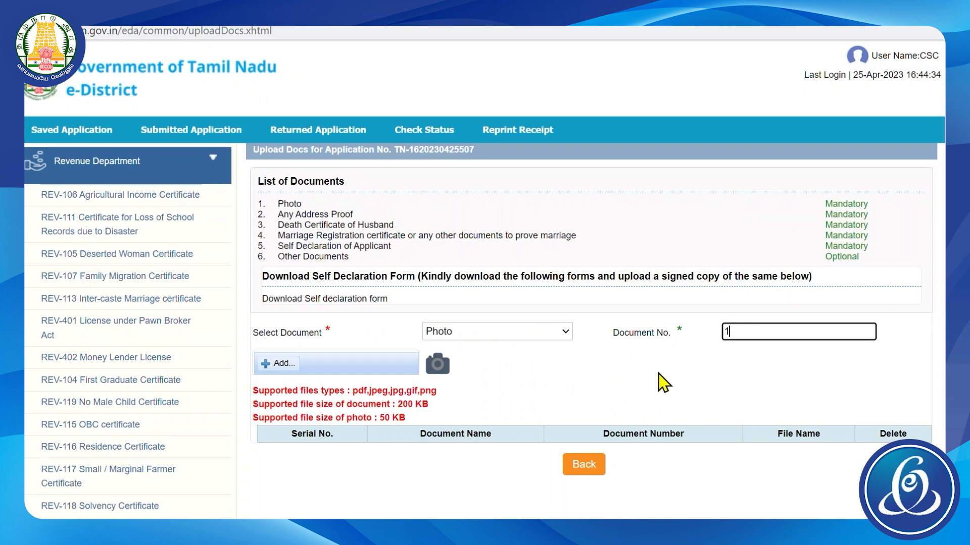
{"action": "left_click", "coordinate": [283, 364]}
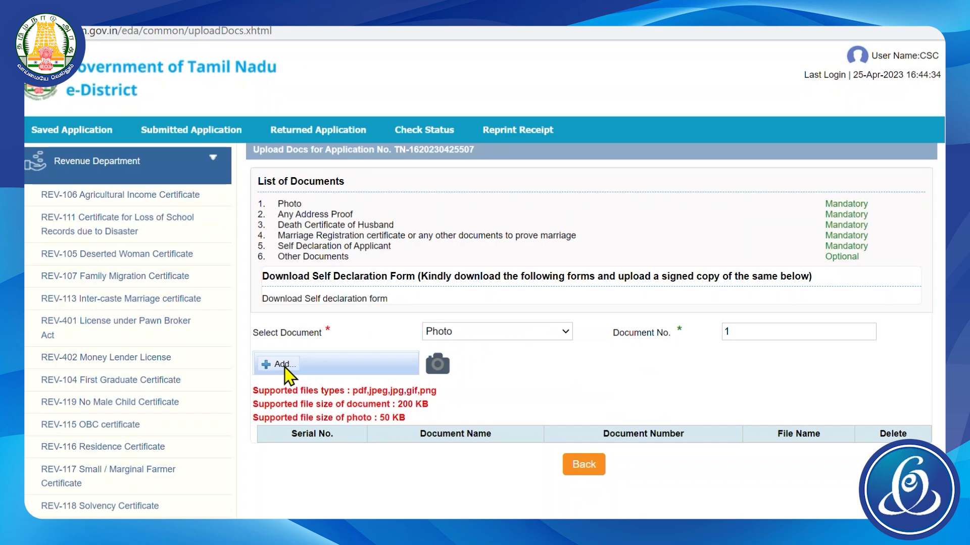
{"action": "left_click", "coordinate": [284, 366]}
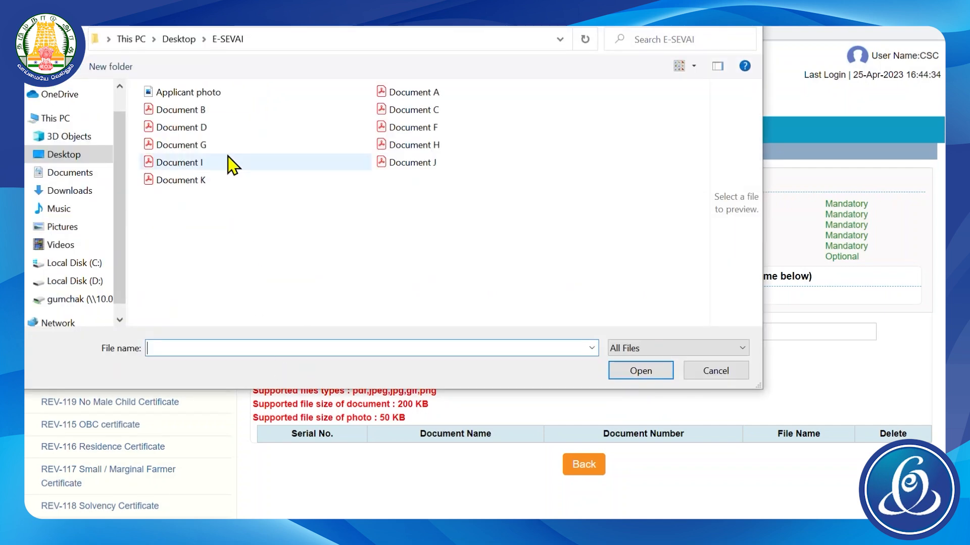
{"action": "left_click", "coordinate": [217, 95]}
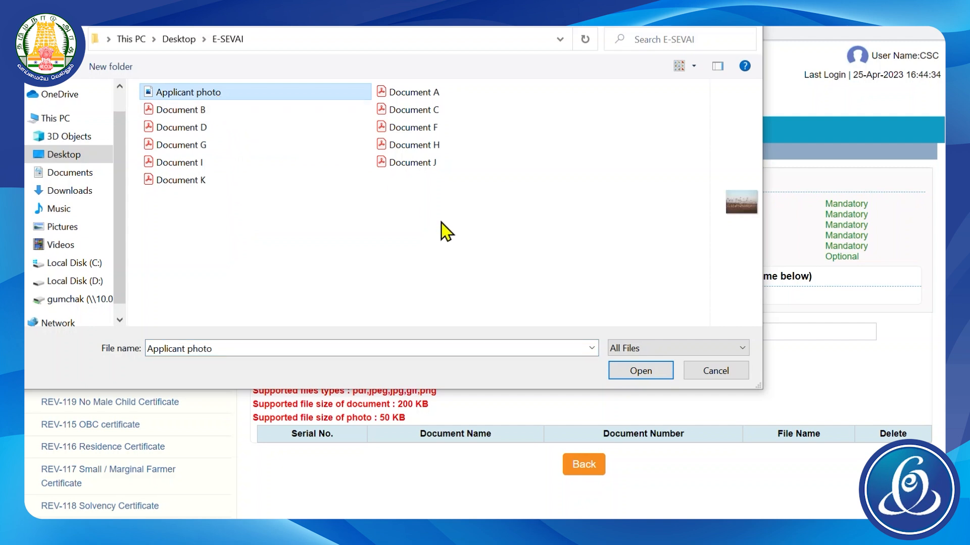
{"action": "left_click", "coordinate": [650, 377]}
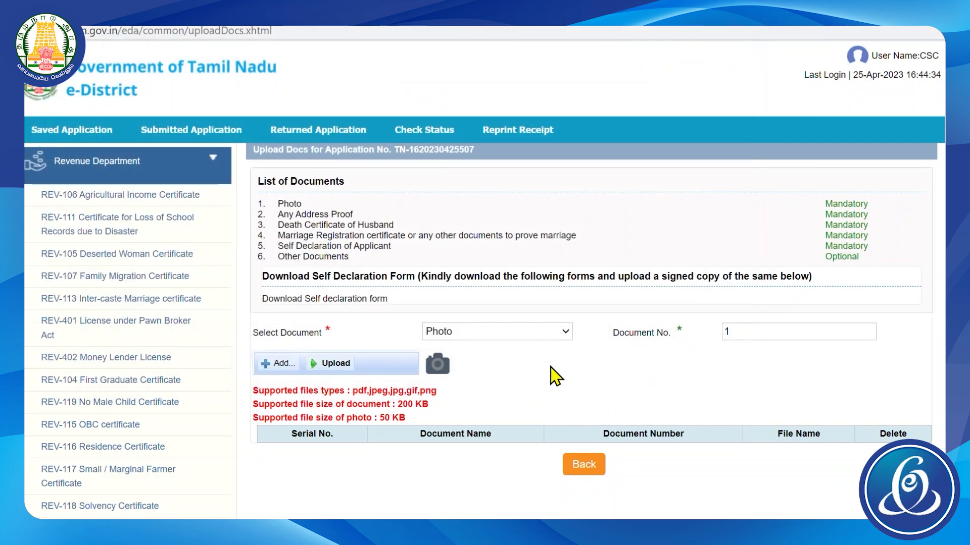
{"action": "left_click", "coordinate": [337, 365]}
Upload the file "Document A" as Any Address Proof with document number 2.
{"action": "left_click", "coordinate": [515, 333]}
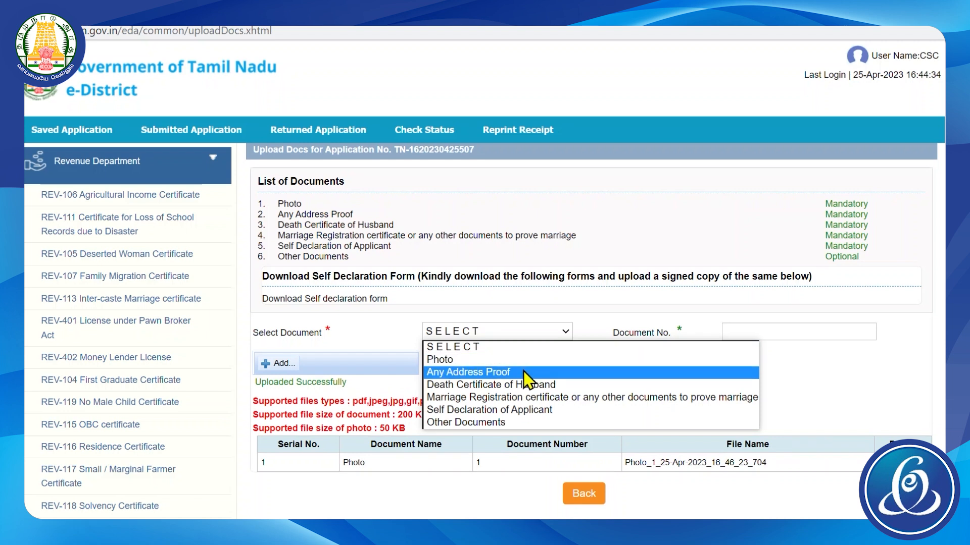
{"action": "left_click", "coordinate": [523, 373]}
{"action": "left_click", "coordinate": [729, 331]}
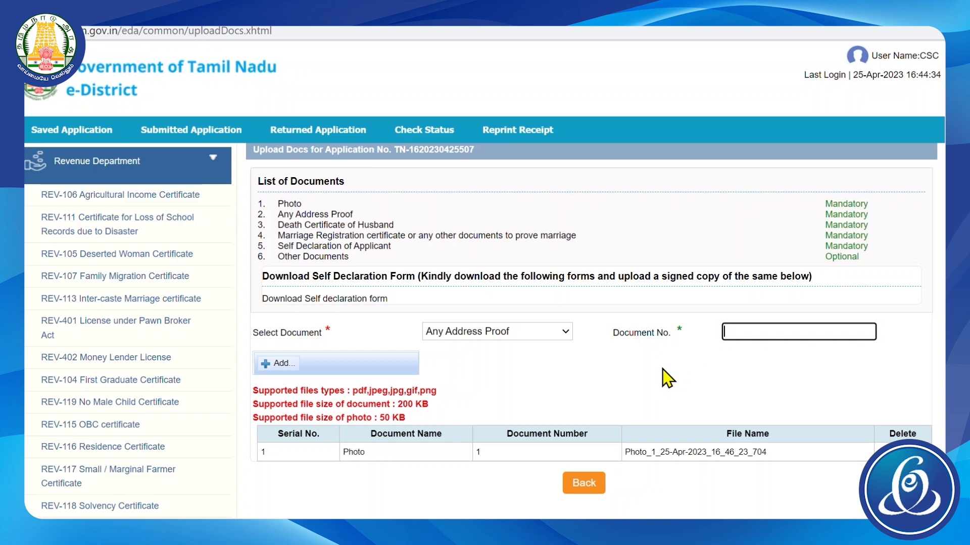
{"action": "type", "text": "2"}
{"action": "left_click", "coordinate": [276, 363]}
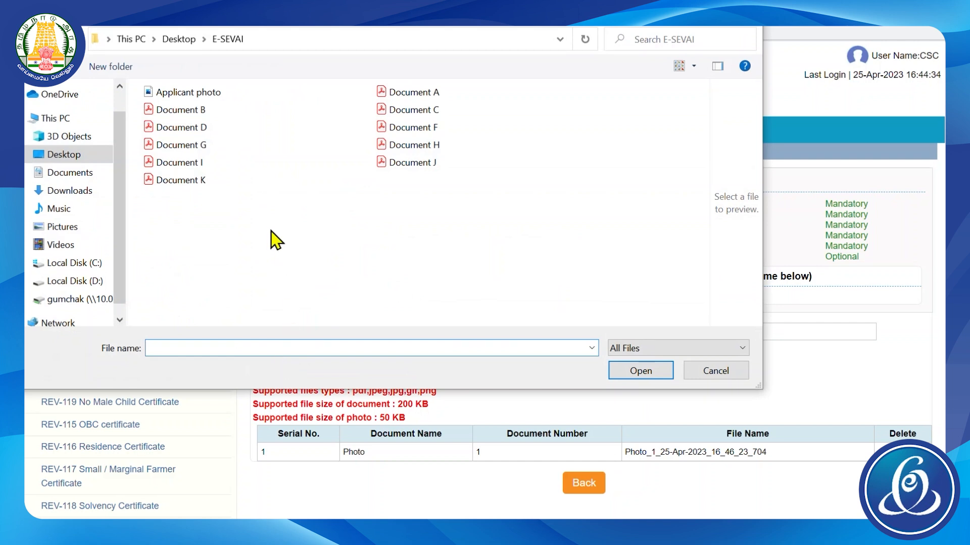
{"action": "left_click", "coordinate": [403, 99]}
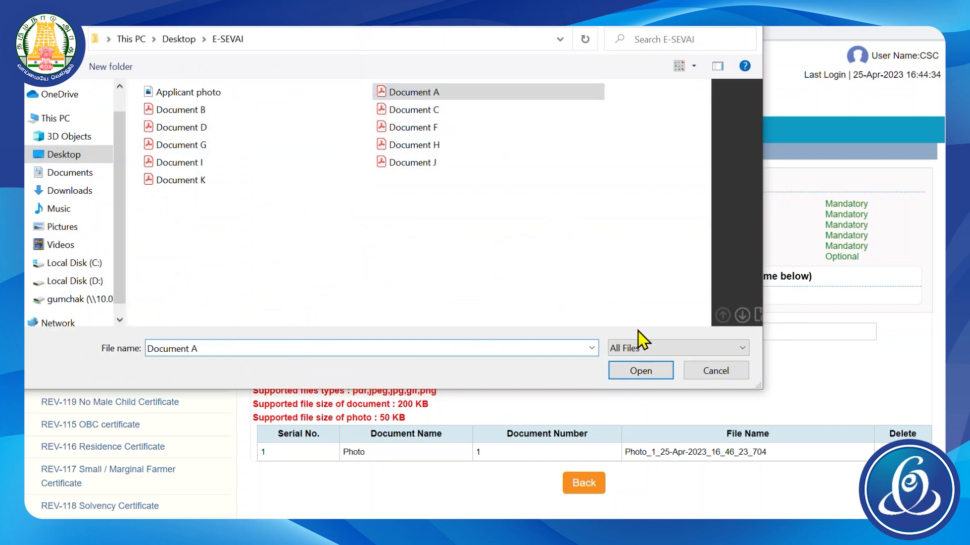
{"action": "left_click", "coordinate": [639, 374]}
{"action": "left_click", "coordinate": [327, 363]}
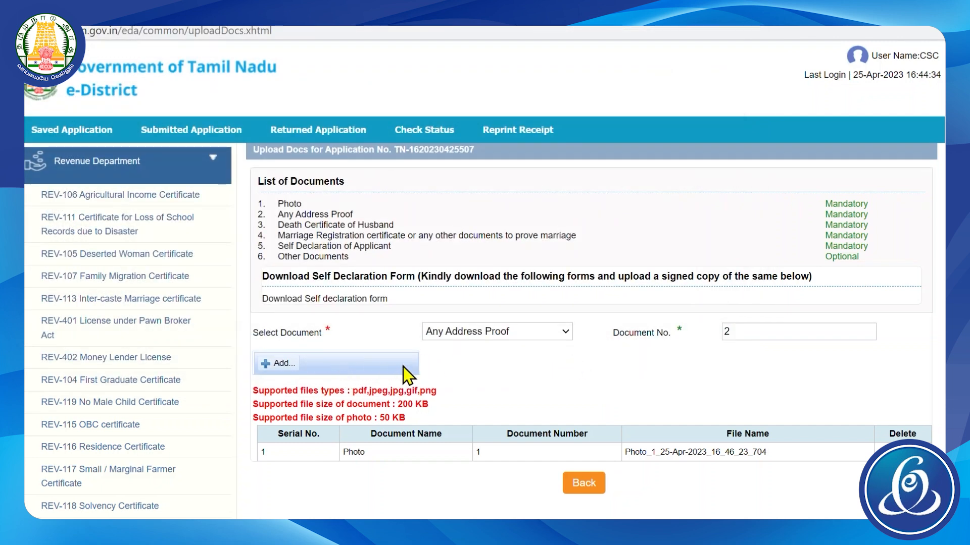
Upload the file "Document G" as the Death Certificate of Husband with document number 3.
{"action": "left_click", "coordinate": [496, 334]}
{"action": "left_click", "coordinate": [508, 384]}
{"action": "left_click", "coordinate": [730, 333]}
{"action": "type", "text": "3"}
{"action": "left_click", "coordinate": [279, 364]}
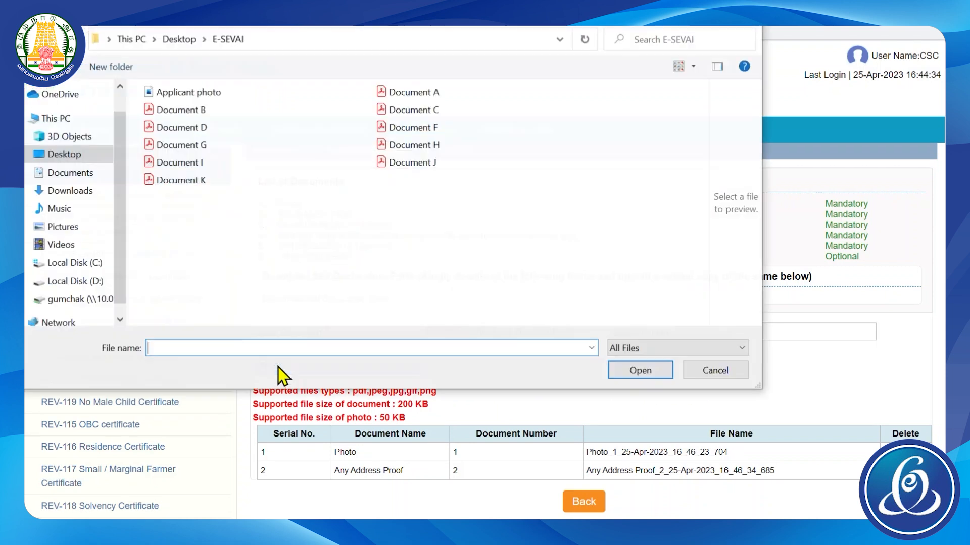
{"action": "left_click", "coordinate": [194, 147]}
{"action": "left_click", "coordinate": [640, 371]}
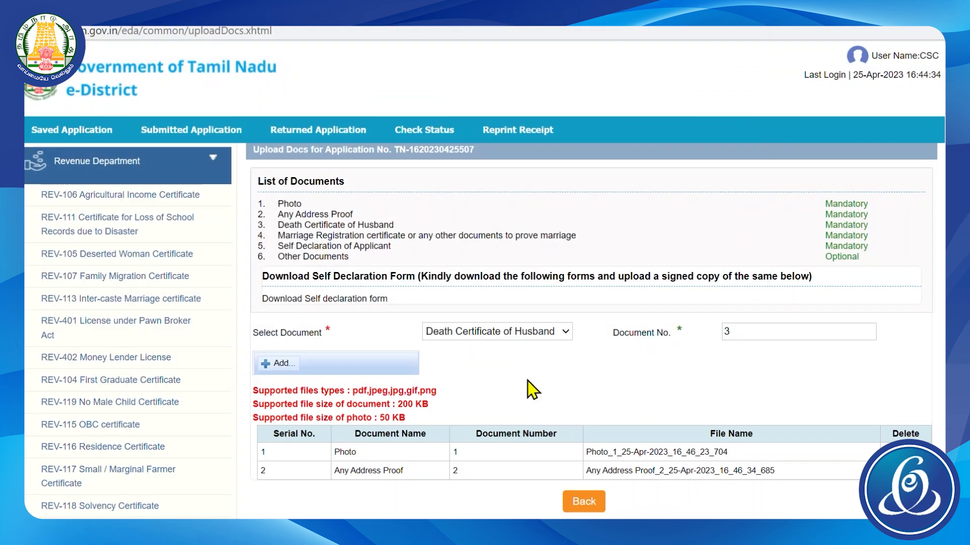
{"action": "left_click", "coordinate": [336, 364]}
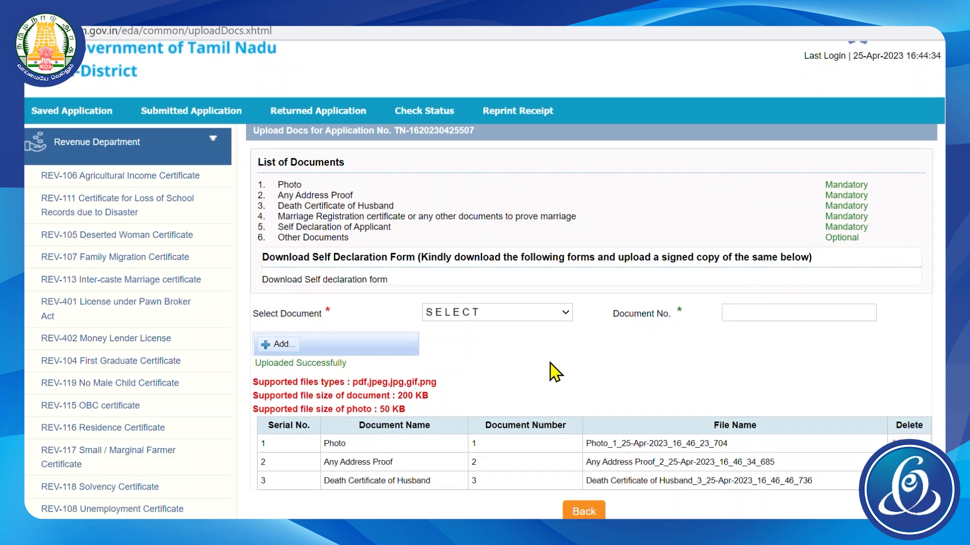
Upload the file "Document I" as the Marriage Registration certificate with document number 4.
{"action": "scroll", "coordinate": [550, 361], "scroll_direction": "down", "scroll_amount": 1}
{"action": "left_click", "coordinate": [536, 258]}
{"action": "left_click", "coordinate": [581, 320]}
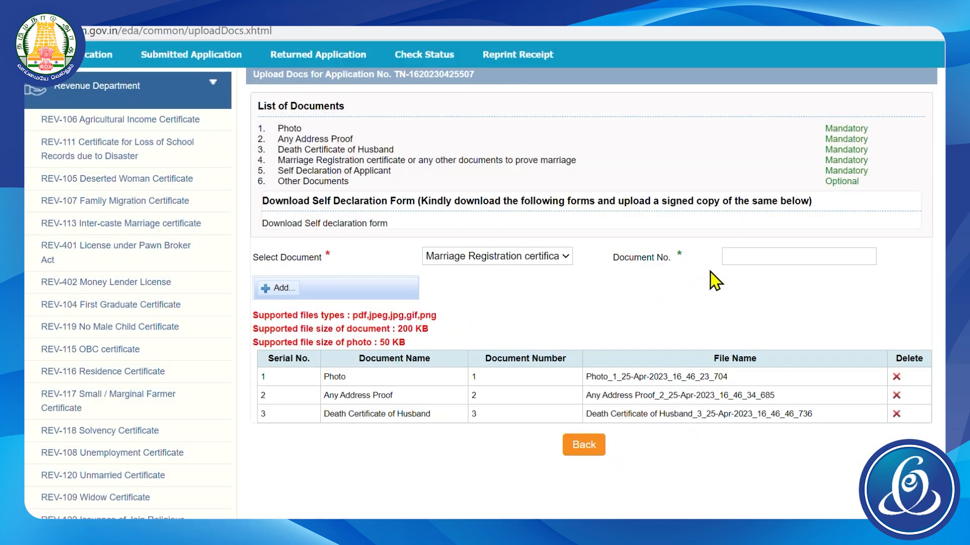
{"action": "type", "text": "4"}
{"action": "left_click", "coordinate": [281, 288]}
{"action": "left_click", "coordinate": [192, 162]}
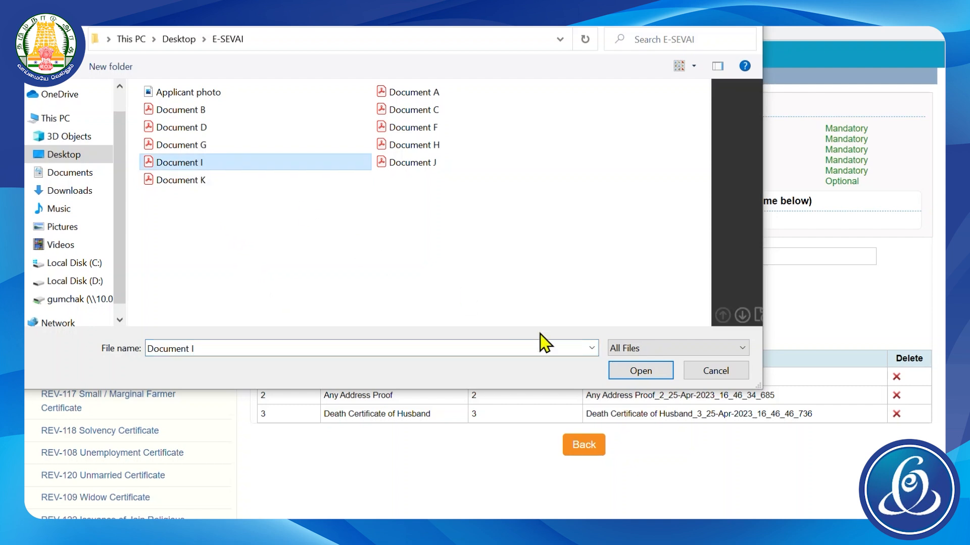
{"action": "left_click", "coordinate": [637, 367]}
{"action": "left_click", "coordinate": [349, 290]}
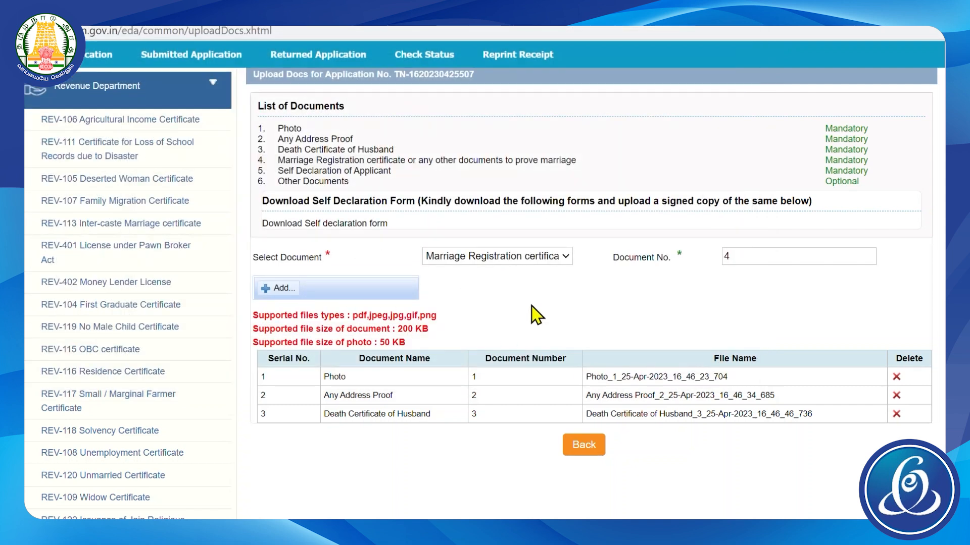
Upload the file "Document I" as the Self Declaration of Applicant with document number 5.
{"action": "left_click", "coordinate": [505, 256]}
{"action": "left_click", "coordinate": [513, 334]}
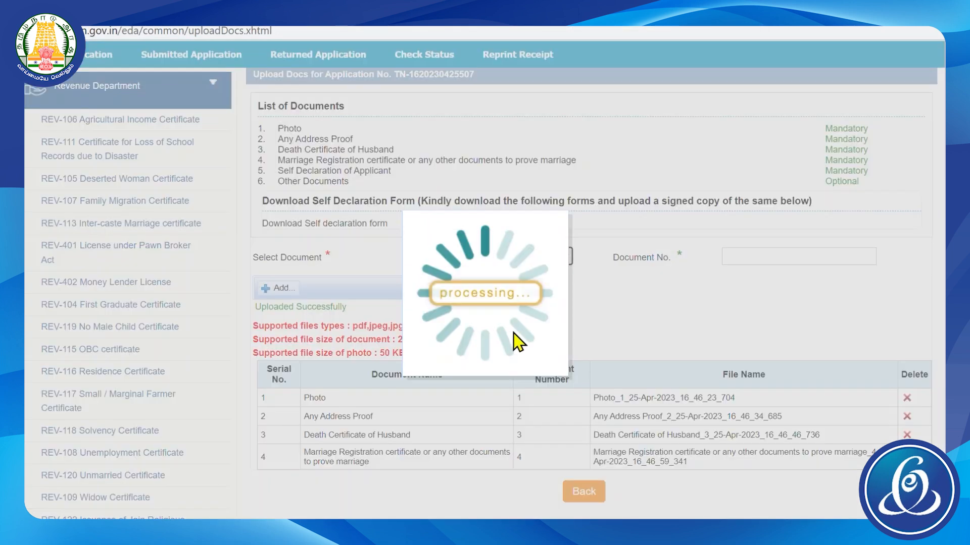
{"action": "left_click", "coordinate": [723, 260]}
{"action": "type", "text": "5"}
{"action": "left_click", "coordinate": [281, 285]}
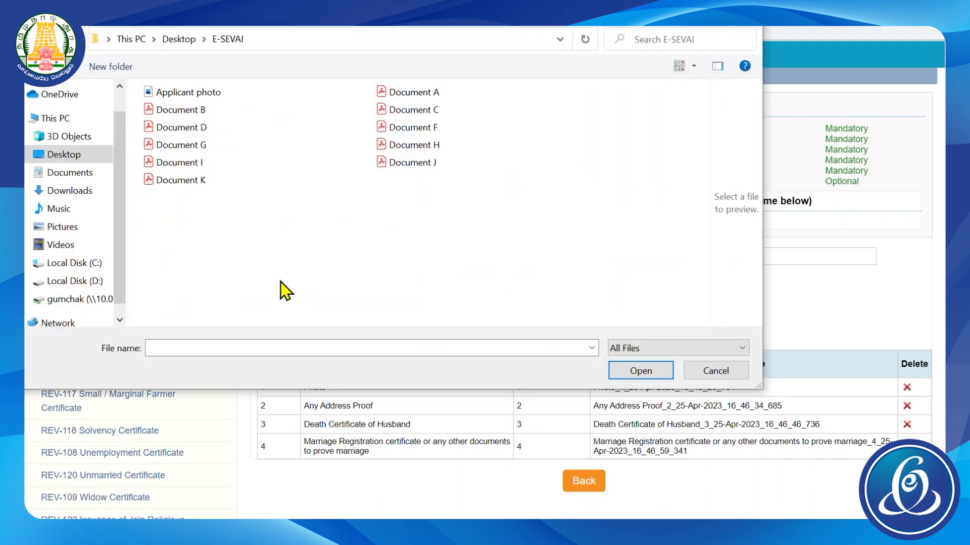
{"action": "left_click", "coordinate": [182, 162]}
{"action": "left_click", "coordinate": [641, 371]}
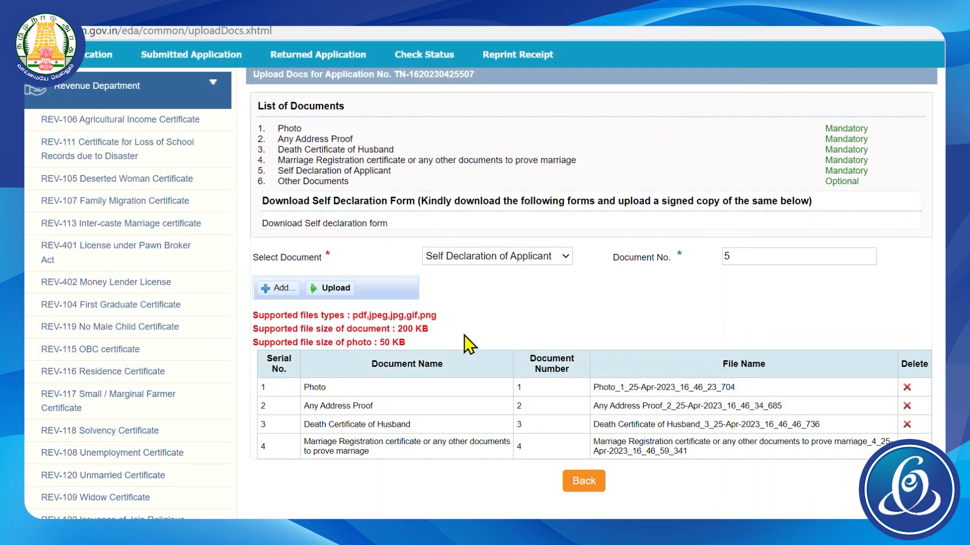
{"action": "left_click", "coordinate": [331, 288]}
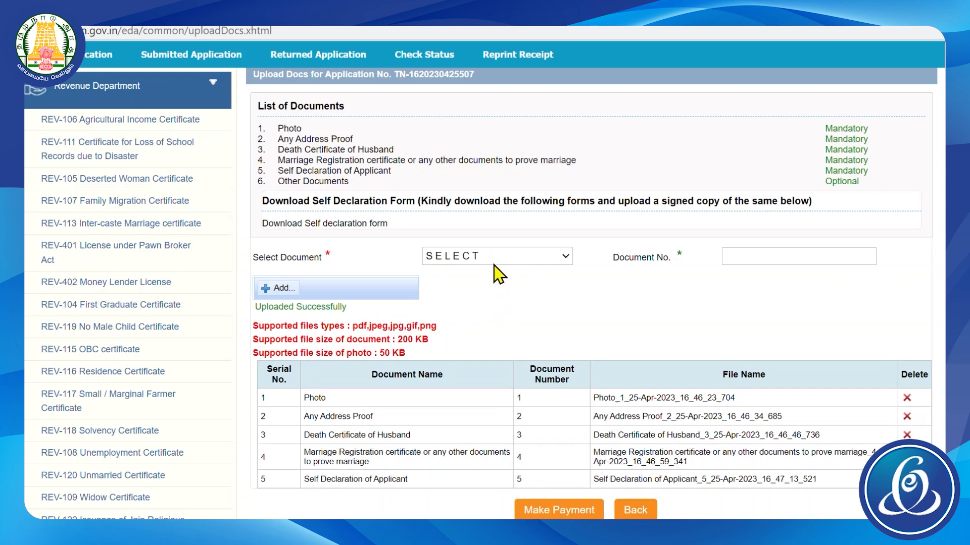
Upload the file "Document K" as Other Documents with document number 6, and proceed to the payment page.
{"action": "scroll", "coordinate": [498, 275], "scroll_direction": "down", "scroll_amount": 3}
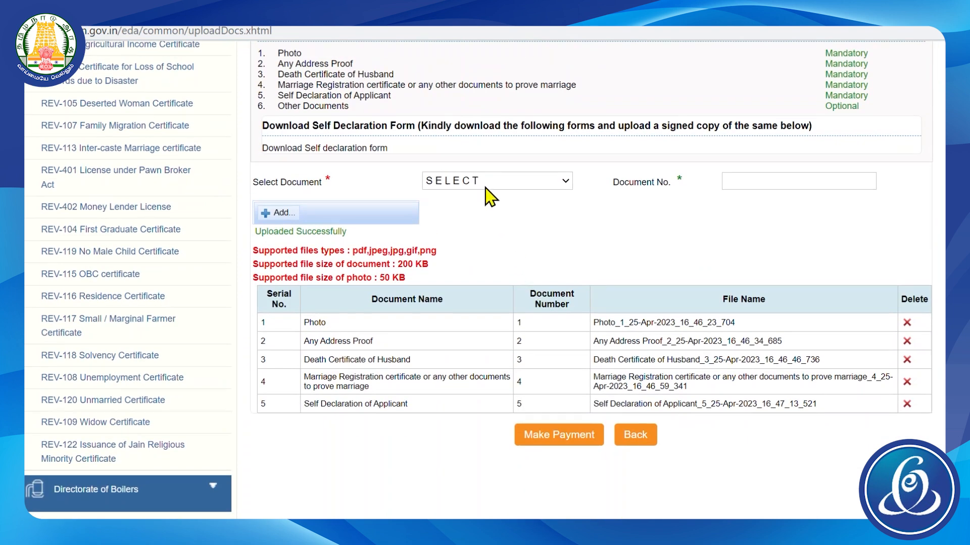
{"action": "left_click", "coordinate": [486, 188]}
{"action": "left_click", "coordinate": [531, 271]}
{"action": "left_click", "coordinate": [729, 182]}
{"action": "type", "text": "6"}
{"action": "left_click", "coordinate": [284, 217]}
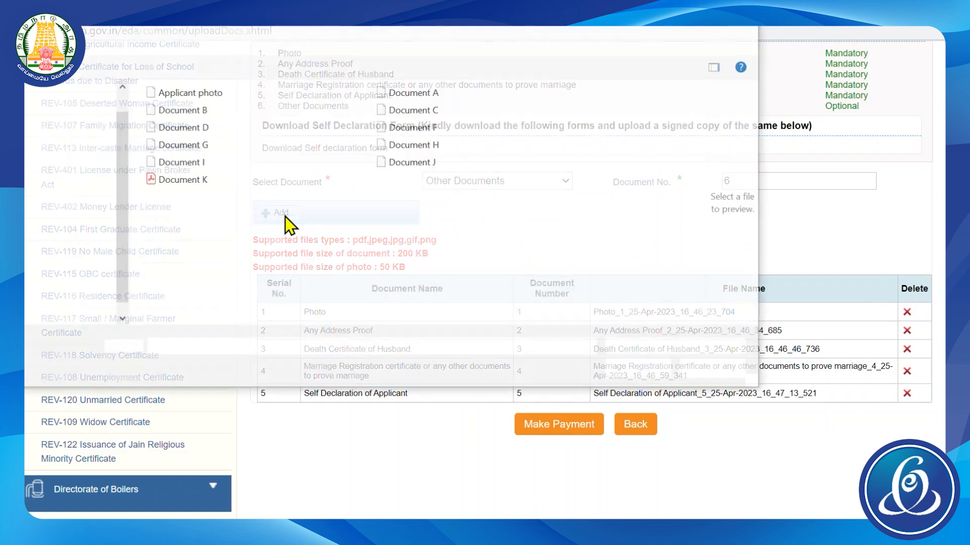
{"action": "left_click", "coordinate": [200, 181]}
{"action": "left_click", "coordinate": [634, 371]}
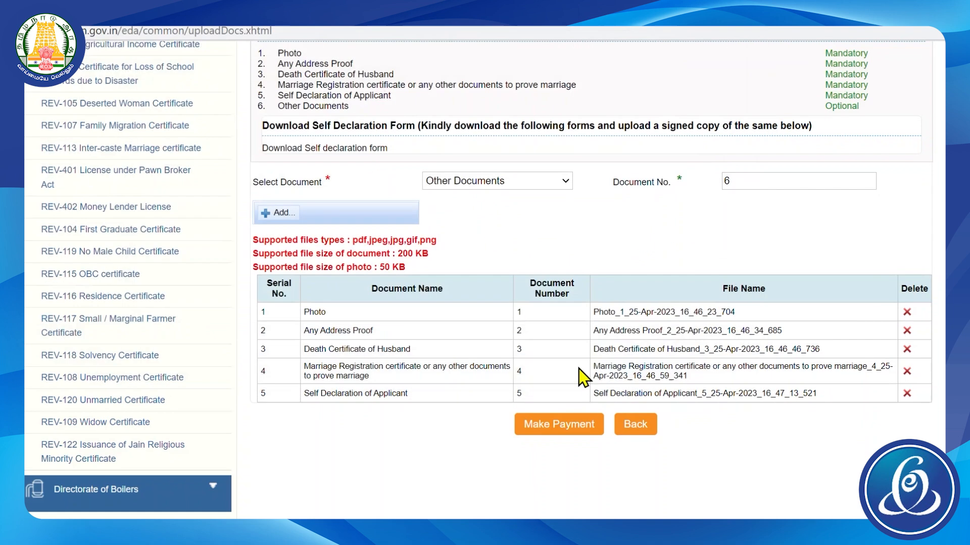
{"action": "left_click", "coordinate": [330, 212]}
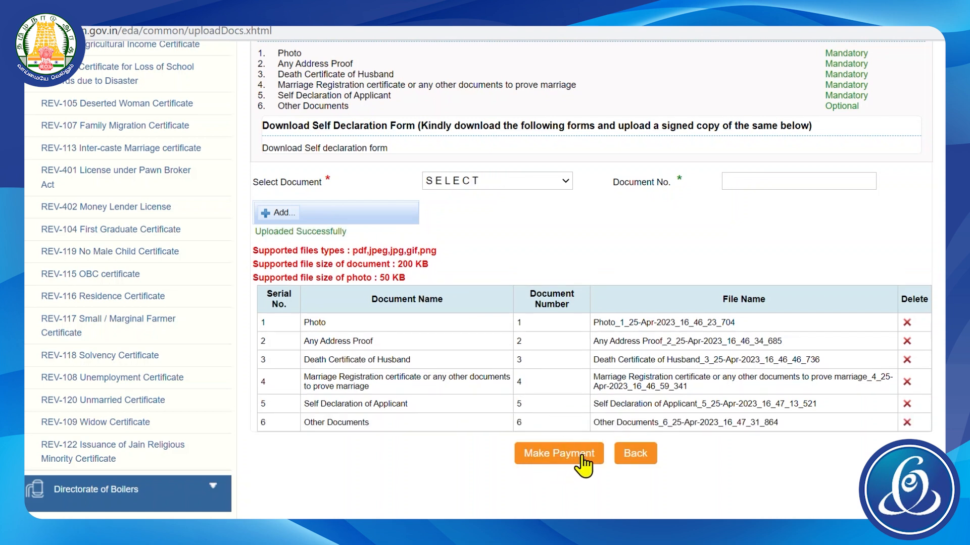
{"action": "left_click", "coordinate": [560, 456]}
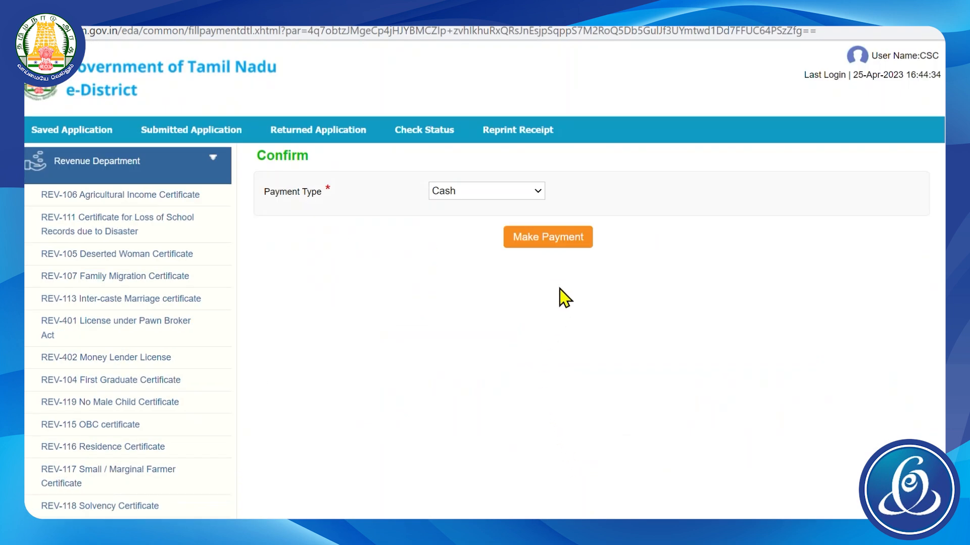